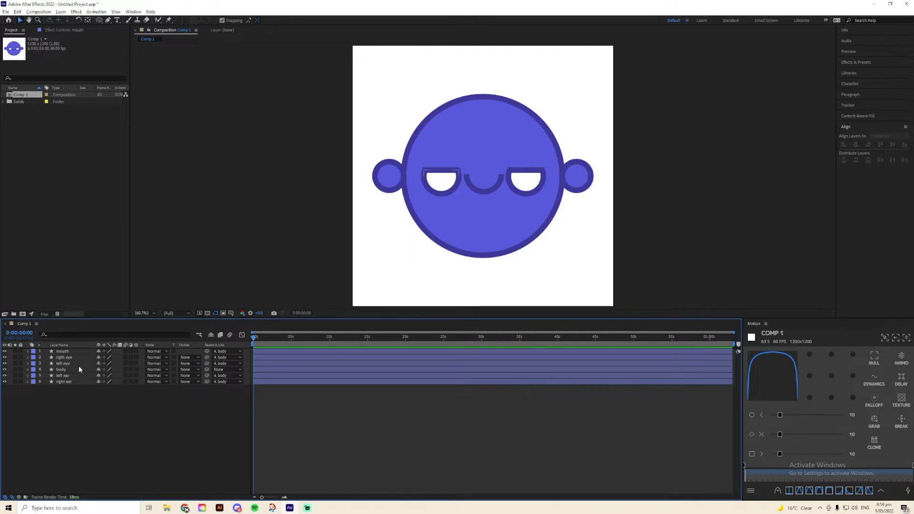
Add starting Position and Scale keyframes at frame 0 to all six layers of the face
drag(74, 411, 61, 350)
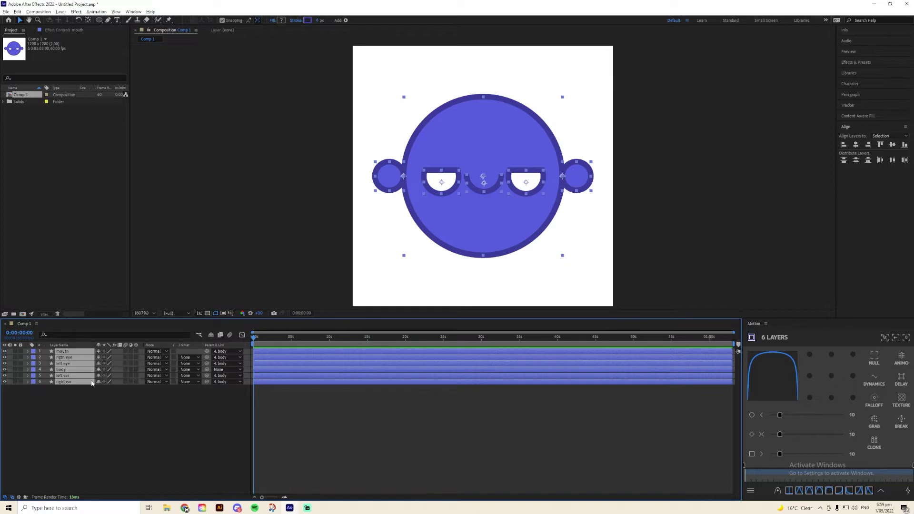
key(p)
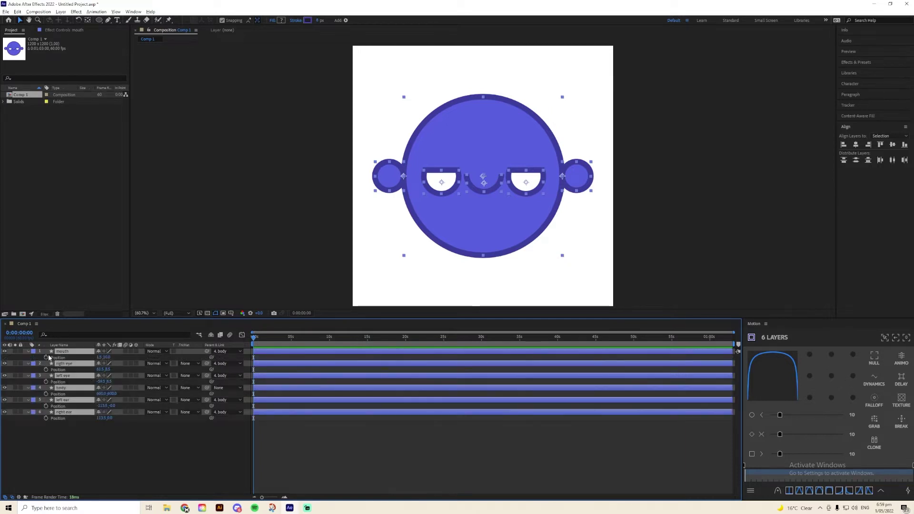
click(46, 358)
key(alt+shift+p)
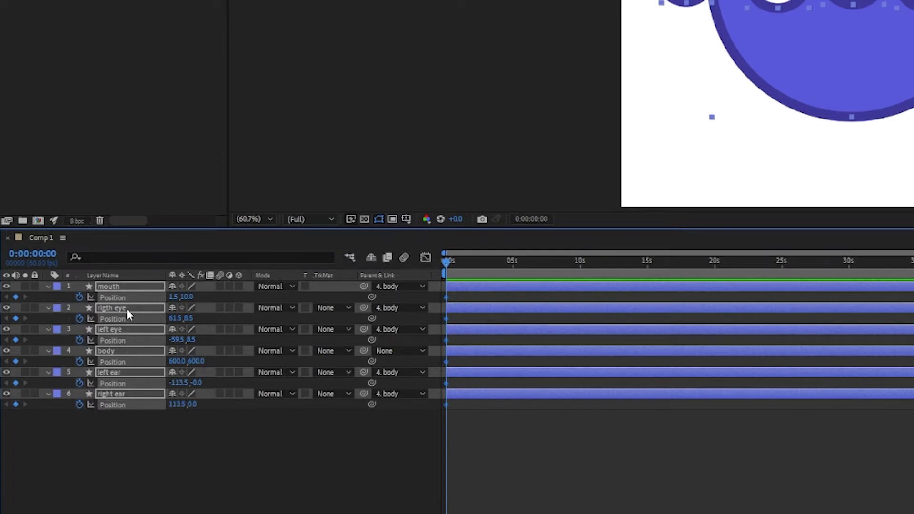
key(s)
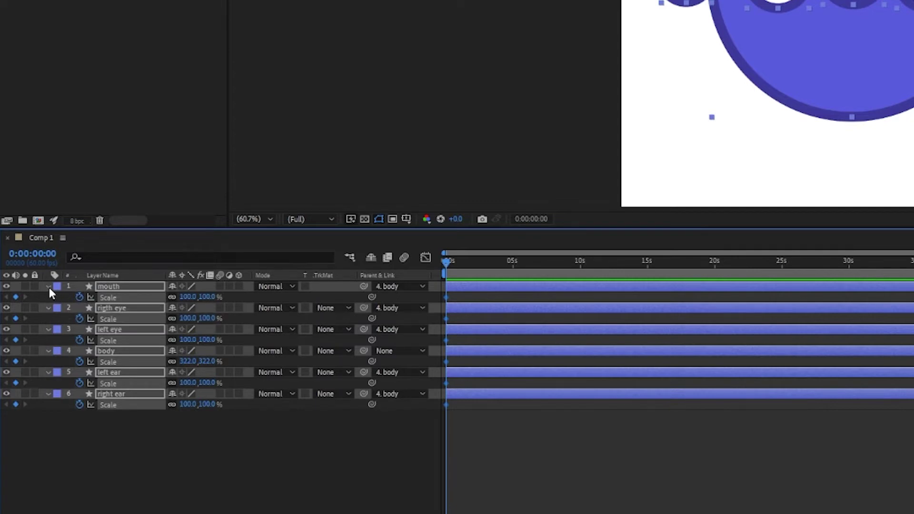
Go to frame 1 and move the right ear inward until it is hidden behind the head
scroll(478, 339, up, 5)
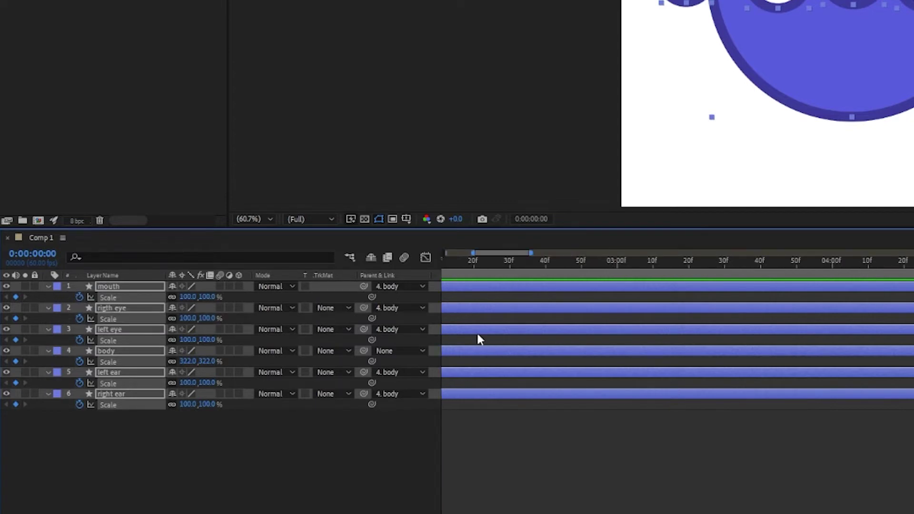
key(equal)
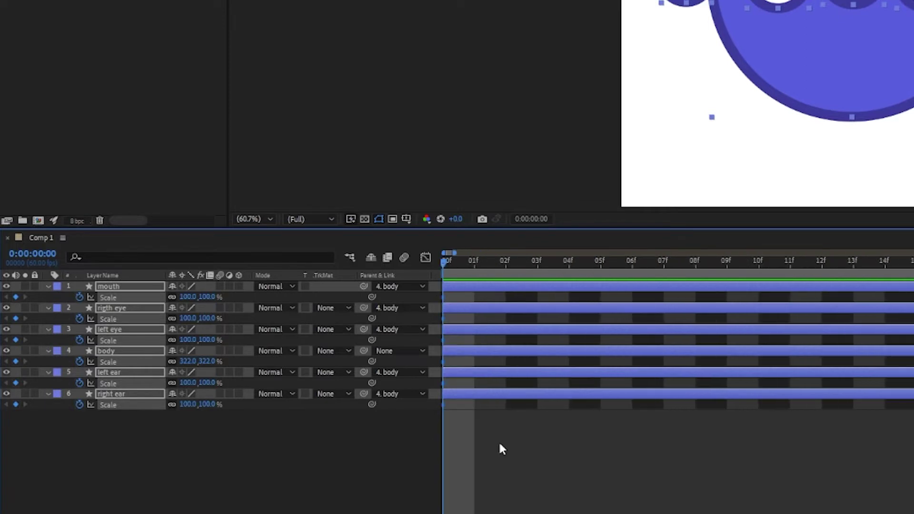
drag(452, 258, 472, 260)
click(667, 157)
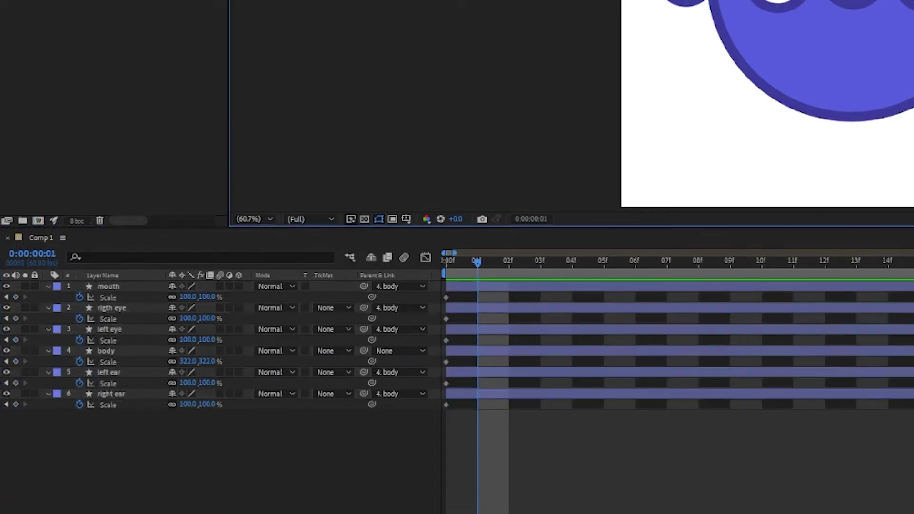
click(111, 394)
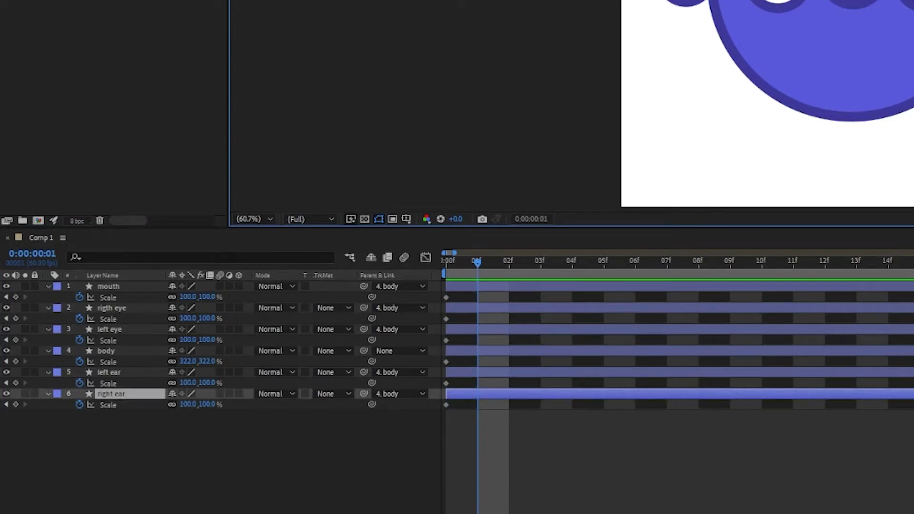
key(Return)
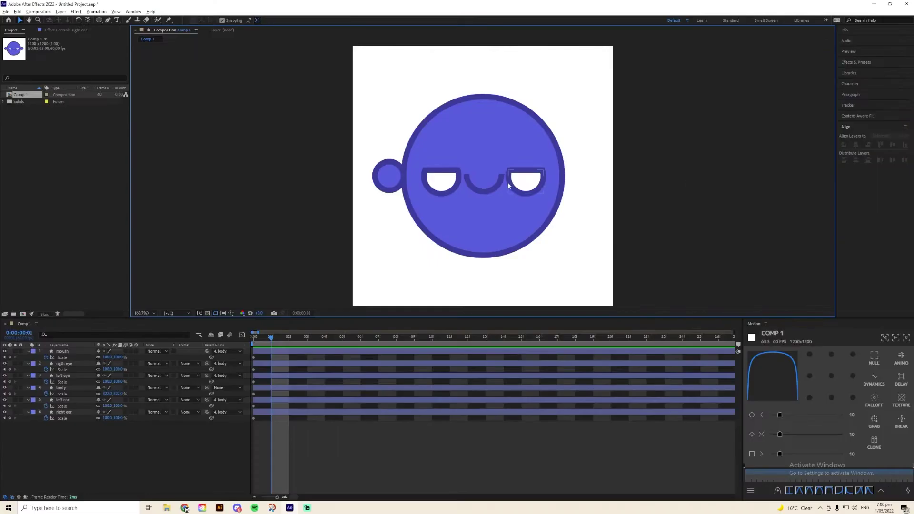
At frame 1, narrow the right eye to about 20% width and move it to the head's right edge
click(509, 184)
drag(509, 182, 523, 184)
key(shift+Right)
key(shift+Right)
key(shift+Right)
key(shift+Right)
key(shift+Right)
key(shift+Right)
key(shift+Right)
key(shift+Left)
key(Left)
key(Left)
click(604, 187)
Narrow the mouth to about 43% width and shift it right, beside the right eye
click(497, 191)
drag(464, 182, 475, 184)
key(shift+Right)
key(shift+Right)
key(shift+Right)
key(shift+Right)
key(shift+Right)
key(shift+Right)
key(shift+Right)
key(shift+Right)
key(shift+Right)
key(shift+Right)
key(shift+Right)
key(shift+Right)
key(shift+Right)
key(shift+Right)
key(shift+Right)
key(shift+Right)
key(shift+Right)
key(shift+Right)
Narrow the left eye to about 67% width and shift it right, next to the mouth, finishing the right-facing pose
click(441, 181)
drag(422, 181, 429, 184)
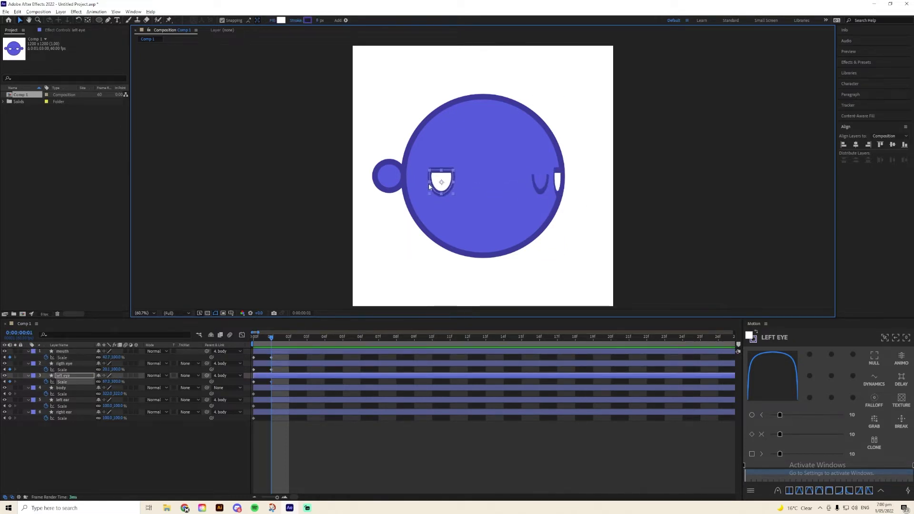
key(shift+Right)
key(shift+Right)
key(shift+Right)
key(shift+Right)
key(shift+Right)
key(shift+Right)
key(shift+Right)
key(shift+Right)
key(shift+Right)
key(shift+Right)
key(shift+Right)
key(shift+Right)
key(shift+Right)
key(shift+Right)
key(shift+Right)
key(shift+Right)
key(shift+Right)
key(shift+Right)
key(shift+Right)
key(shift+Right)
click(595, 220)
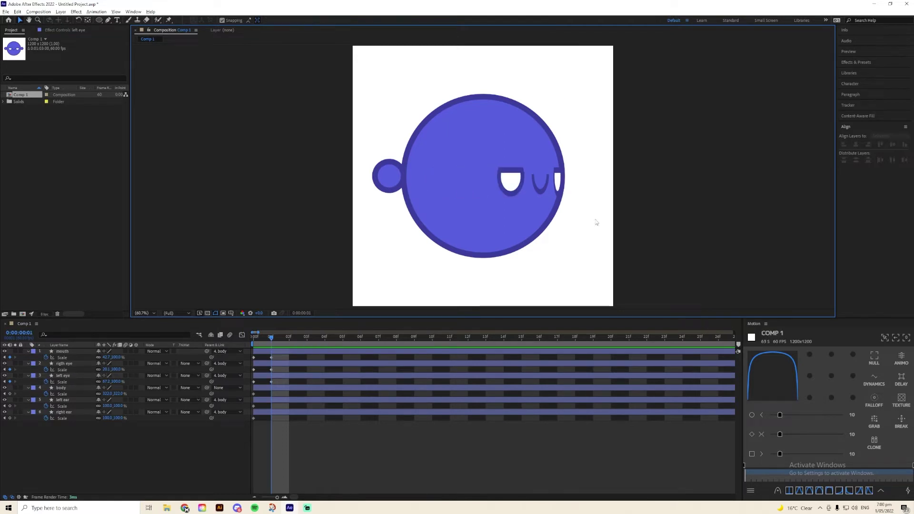
Open the Joysticks_n_Sliders script and copy the origin pose of all six layers to frame 2
click(132, 11)
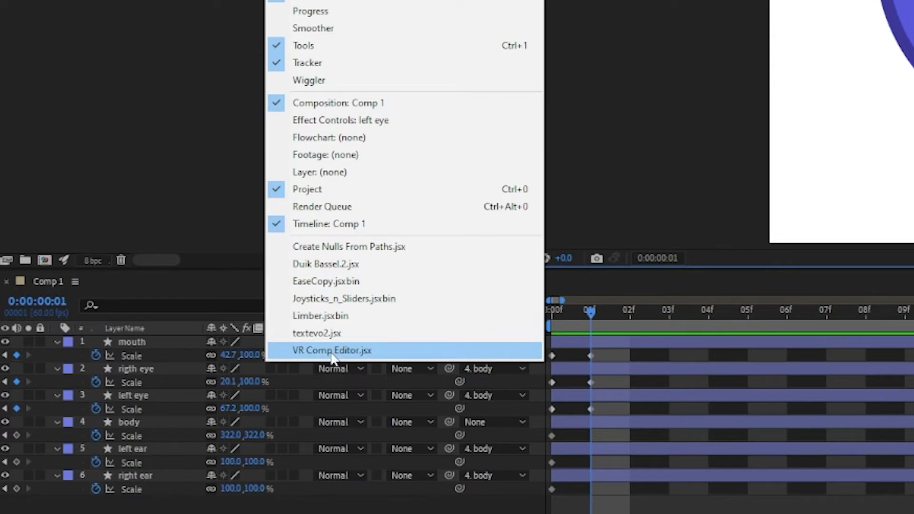
click(335, 299)
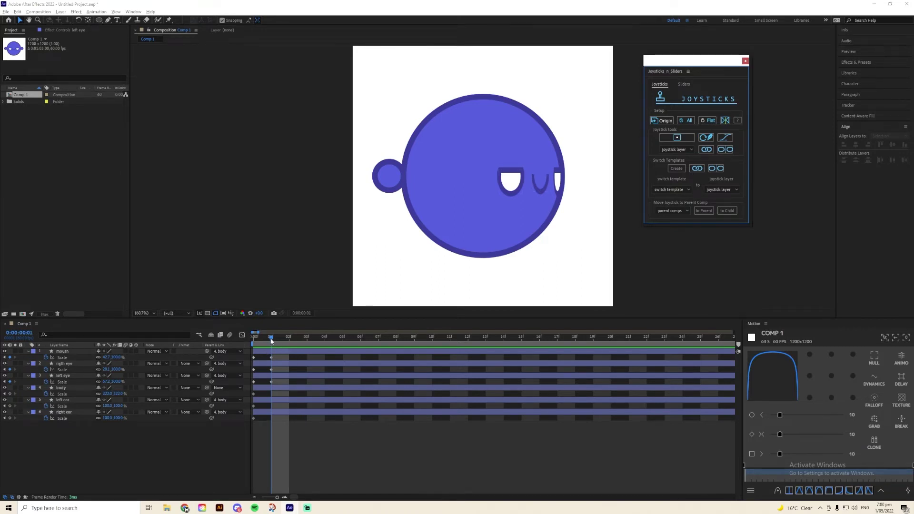
drag(271, 339, 294, 343)
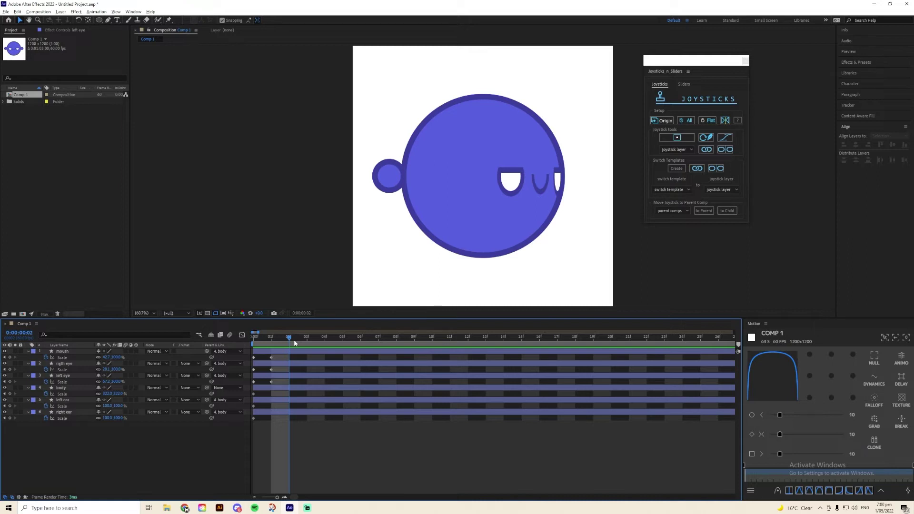
key(ctrl+a)
key(u)
click(61, 410)
drag(87, 416, 66, 349)
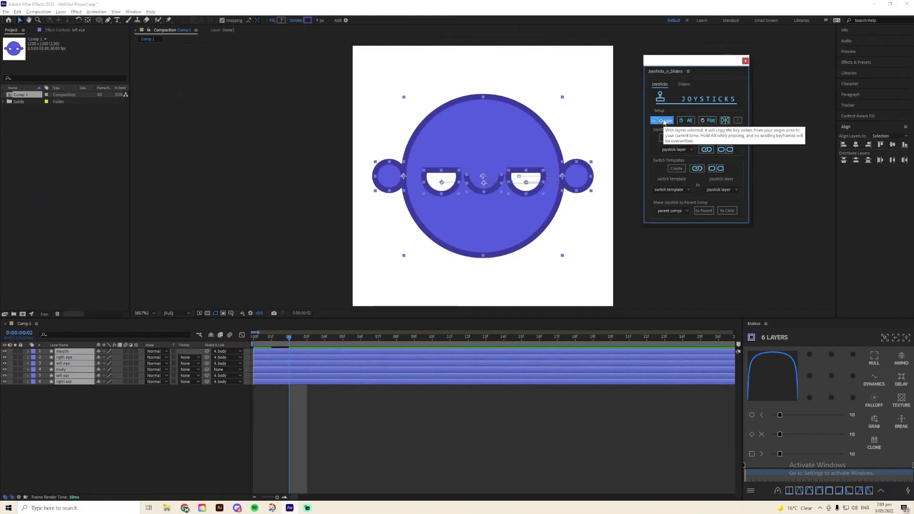
click(361, 212)
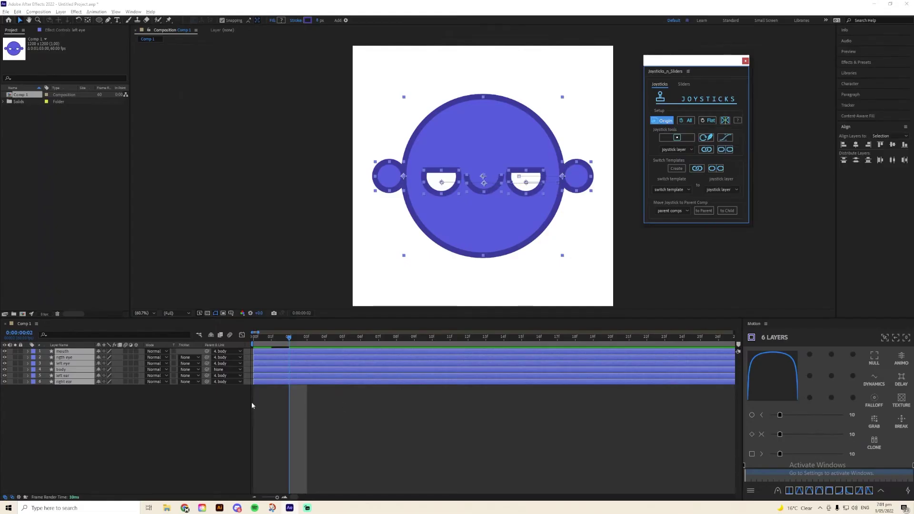
click(168, 410)
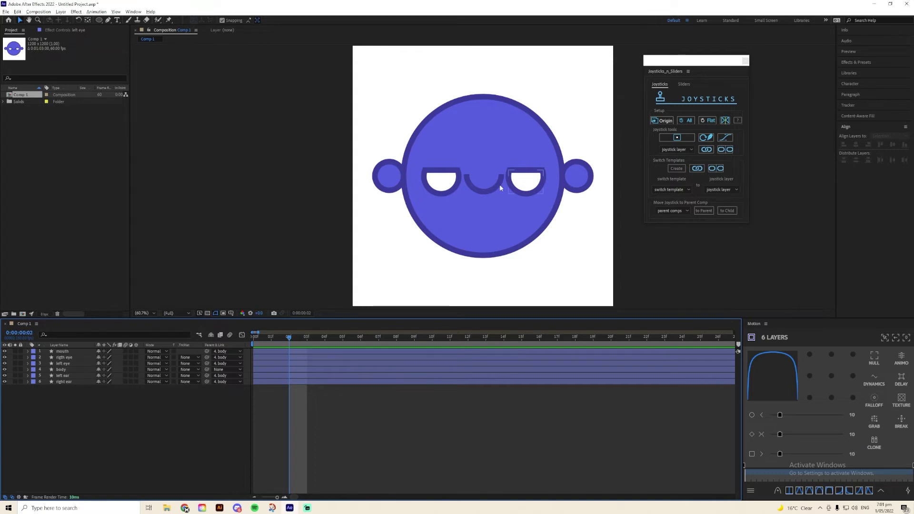
Build the left-facing pose at frame 2: narrow the eyes and mouth, shift them left and tuck the left ear behind the head
click(447, 185)
drag(461, 183, 447, 183)
drag(441, 183, 410, 183)
click(490, 189)
drag(503, 183, 428, 186)
click(525, 188)
drag(543, 183, 461, 184)
drag(390, 178, 421, 177)
click(334, 405)
At frame 3, move both eyes up toward the forehead and flatten them vertically
drag(290, 337, 307, 337)
click(455, 187)
shift+click(527, 185)
key(shift+Up)
key(shift+Up)
key(shift+Up)
key(shift+Up)
key(shift+Up)
key(shift+Up)
key(shift+Up)
key(shift+Up)
drag(526, 154, 526, 150)
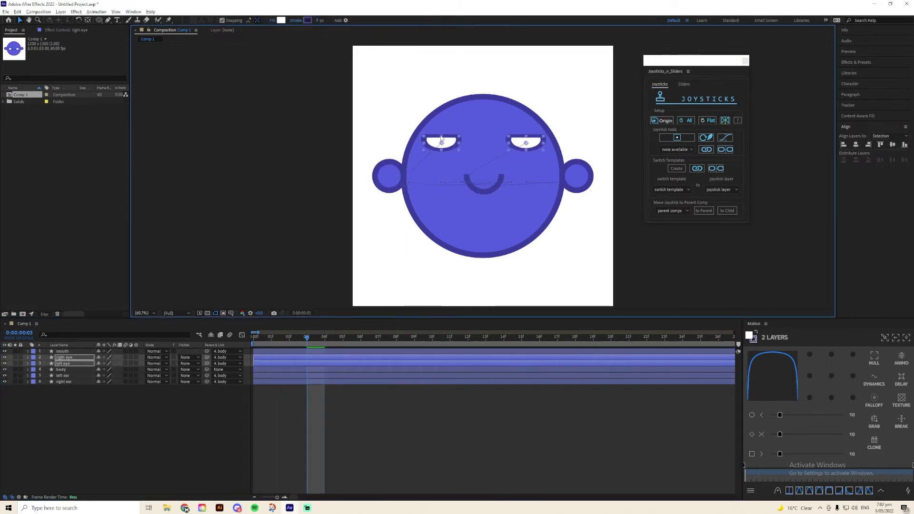
Flatten the mouth and move it up until it sits just below the raised eyes
click(484, 193)
drag(484, 195, 484, 187)
key(shift+Up)
key(shift+Up)
key(shift+Up)
key(shift+Up)
key(shift+Up)
key(shift+Up)
key(shift+Up)
key(shift+Up)
key(shift+Up)
key(shift+Down)
key(shift+Down)
Move the two raised eyes slightly closer together and lower both ears to complete the upward pose
drag(441, 142, 445, 142)
drag(524, 141, 520, 142)
drag(564, 177, 565, 181)
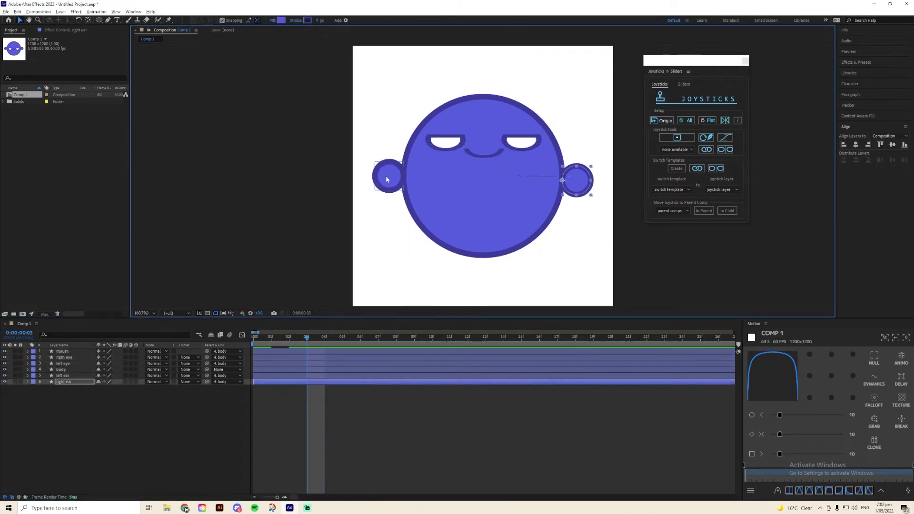
drag(390, 177, 389, 185)
drag(566, 182, 566, 186)
click(450, 273)
Copy the origin pose of all six layers to frame 4
click(325, 338)
key(ctrl+a)
click(665, 120)
At frame 4, flatten both eyes vertically and move them down toward the bottom of the head
click(446, 182)
shift+click(524, 182)
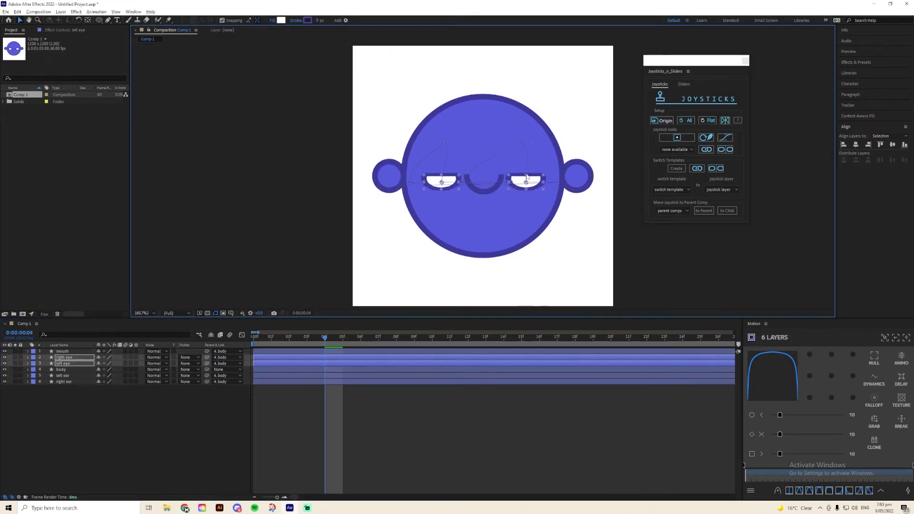
key(shift+Down)
key(shift+Down)
key(shift+Down)
key(shift+Down)
key(shift+Down)
key(shift+Down)
key(shift+Down)
key(shift+Down)
key(shift+Down)
key(shift+Down)
key(shift+Down)
key(shift+Down)
Flatten the mouth and move it down until it sits just below the lowered eyes
click(496, 189)
key(shift+Down)
key(shift+Down)
key(shift+Down)
key(shift+Down)
key(shift+Down)
key(shift+Down)
key(shift+Down)
key(shift+Down)
key(shift+Down)
key(shift+Down)
key(shift+Down)
key(shift+Down)
key(shift+Down)
key(shift+Down)
Raise both ears slightly to complete the downward pose at frame 4
drag(385, 177, 385, 168)
drag(575, 177, 575, 168)
click(52, 407)
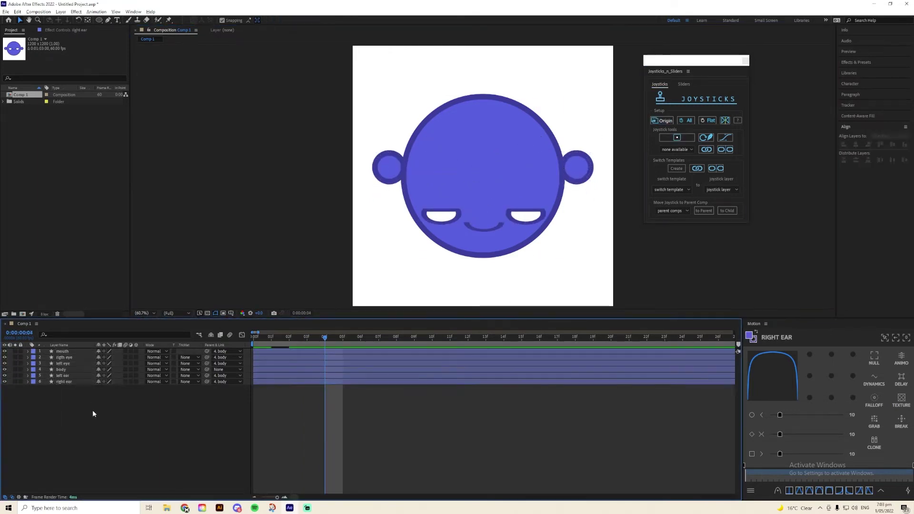
Reveal the Position keyframes of all six layers and review the straight, right, left, up and down poses across frames 0 to 4
key(ctrl+a)
key(p)
drag(325, 338, 257, 338)
key(F2)
drag(79, 455, 45, 351)
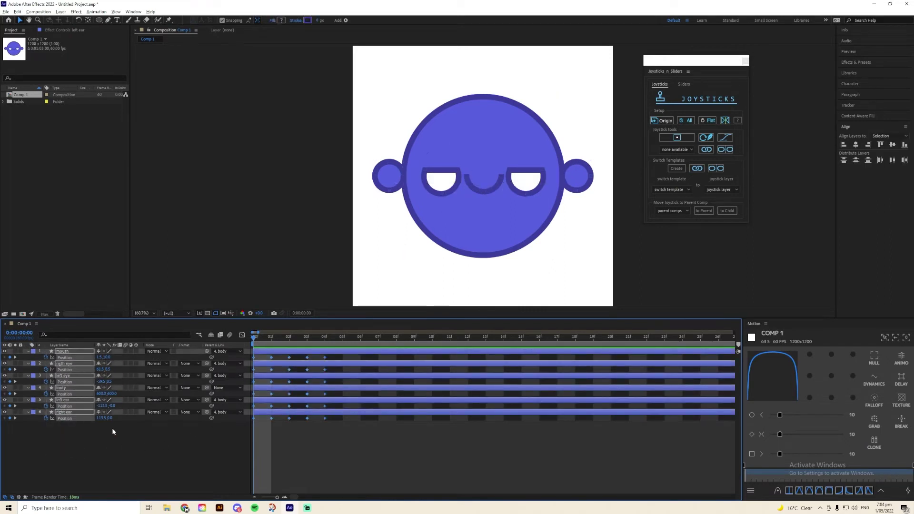
key(F2)
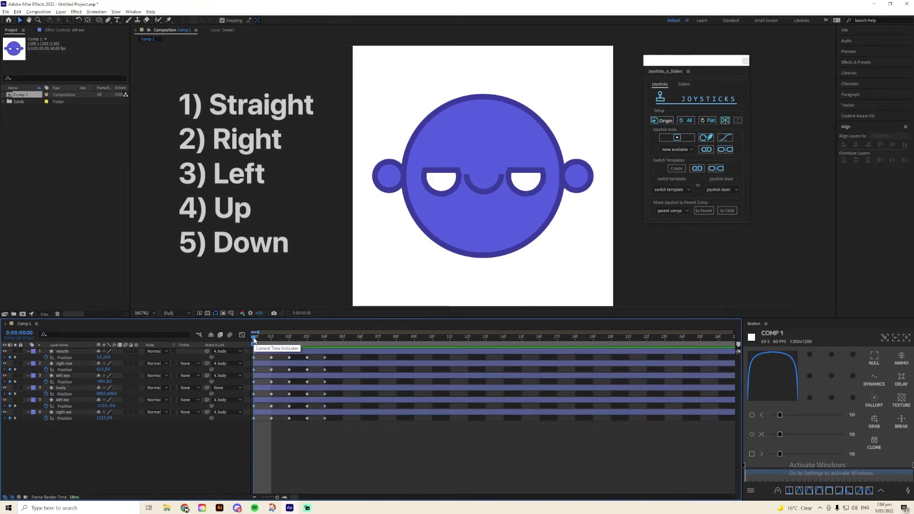
drag(255, 338, 264, 339)
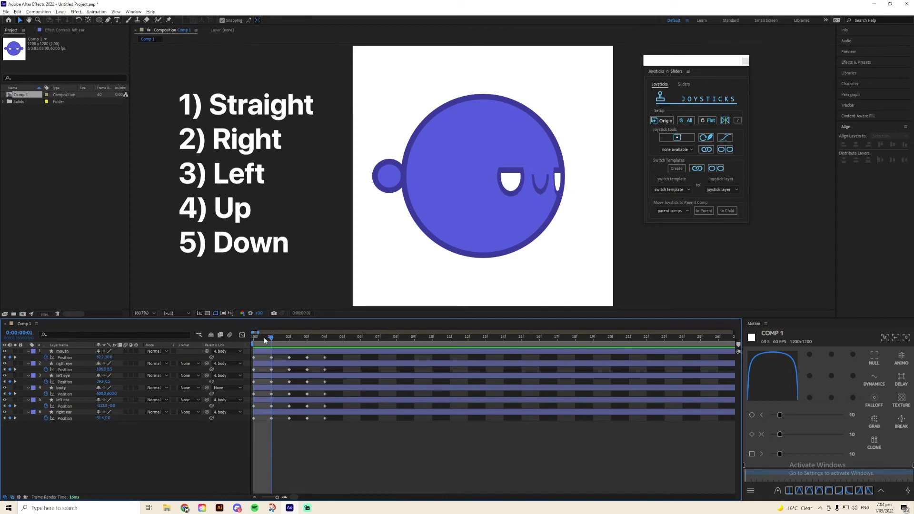
click(287, 337)
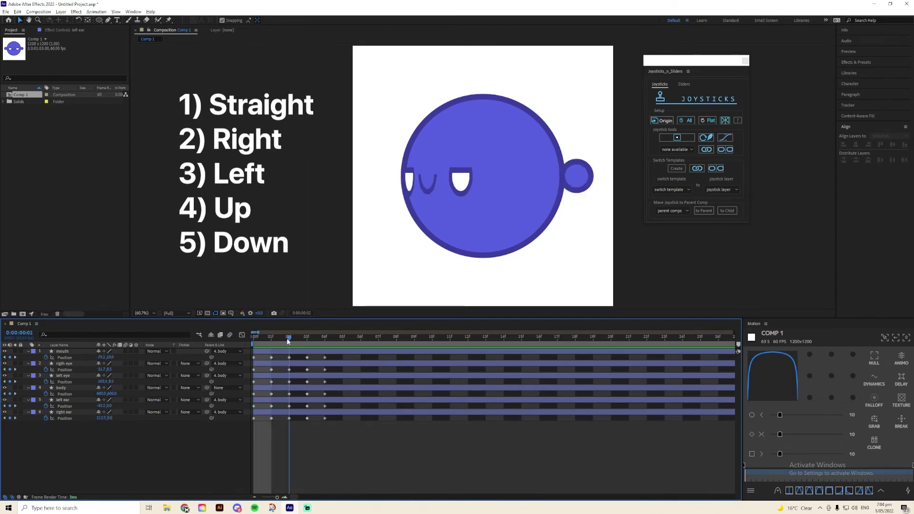
click(307, 341)
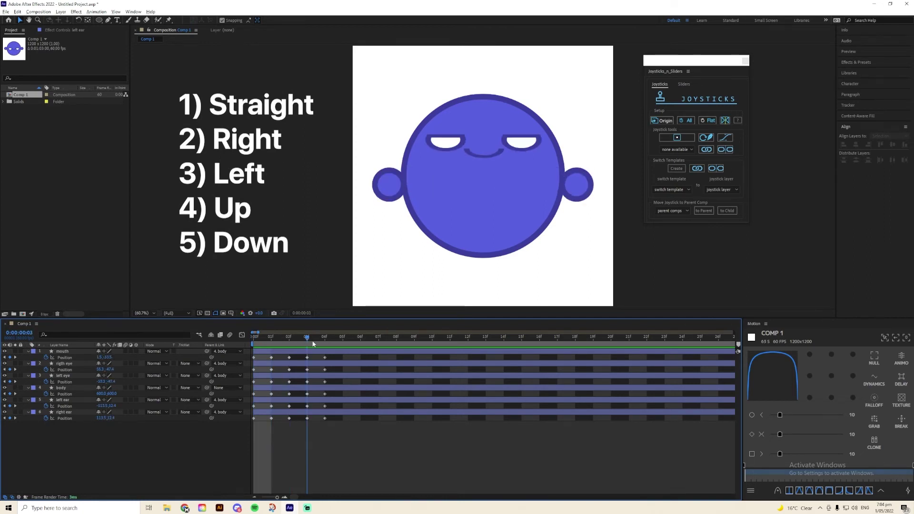
click(323, 345)
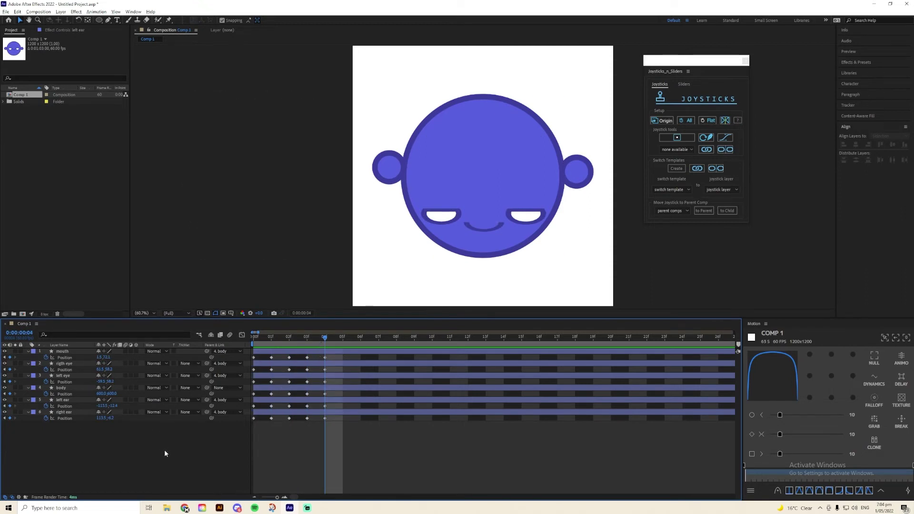
Create a joystick controller named "Head Joystick" from all six face layers
drag(64, 439, 51, 349)
click(29, 351)
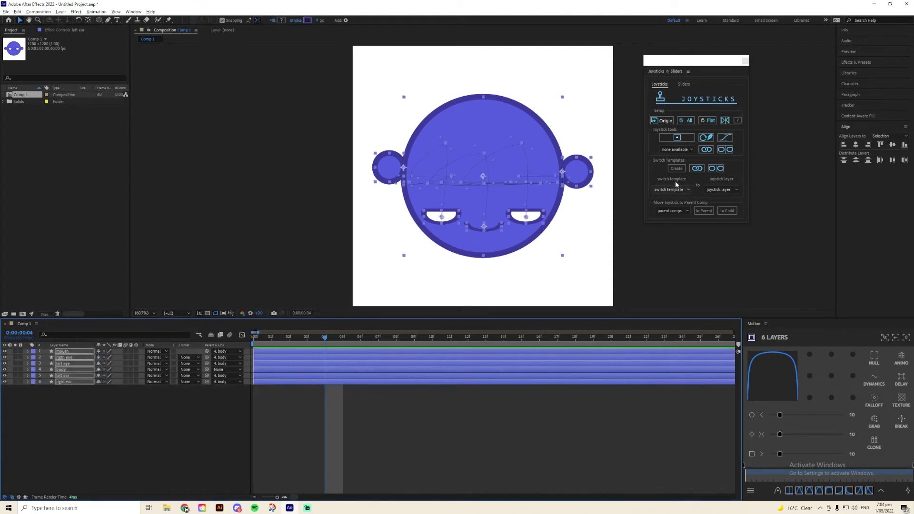
click(677, 138)
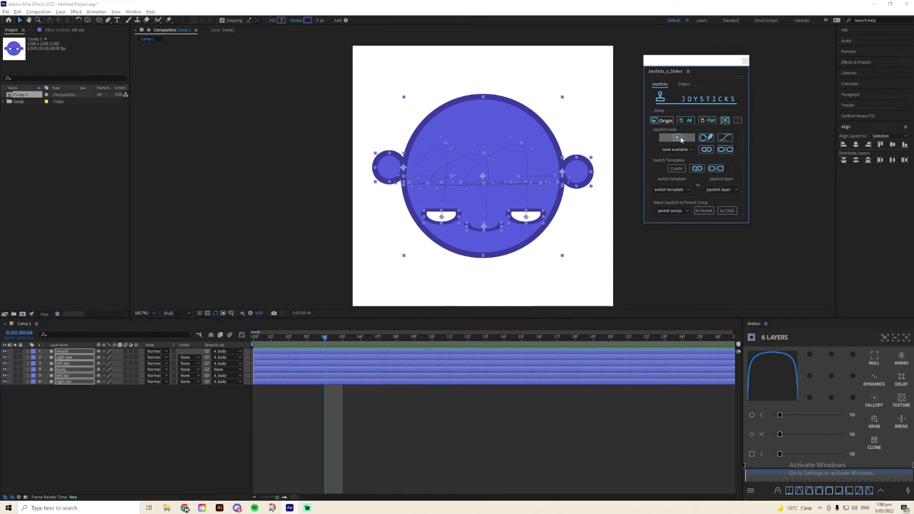
text(Head J)
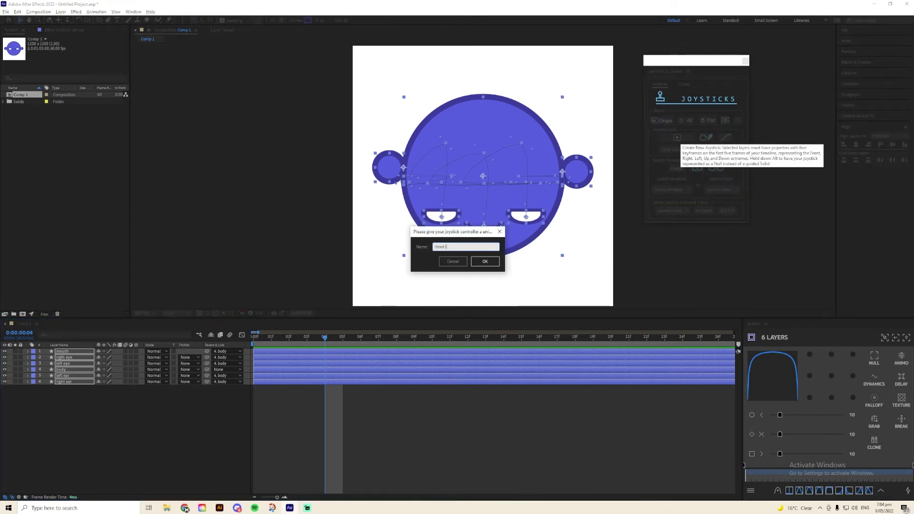
text(oystick)
key(Return)
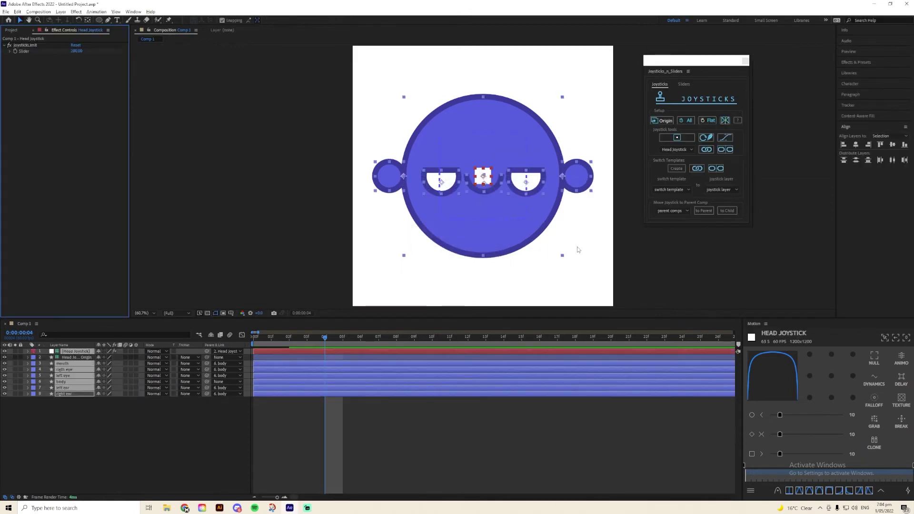
Turn off snapping and test the head turn by moving the joystick handle, leaving it near the centre of its control box
click(599, 234)
mouse_move(483, 176)
mouse_down()
mouse_move(506, 160)
mouse_move(504, 149)
mouse_move(491, 178)
mouse_up()
click(223, 21)
key(ctrl+z)
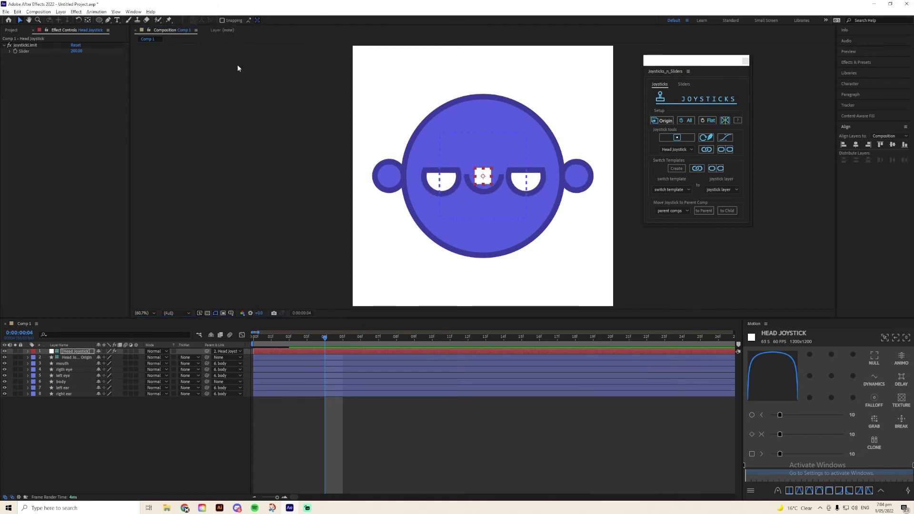
mouse_move(484, 182)
mouse_down()
mouse_move(506, 154)
mouse_move(497, 207)
mouse_move(470, 150)
mouse_move(456, 210)
mouse_move(460, 142)
mouse_move(486, 181)
mouse_move(493, 151)
mouse_move(488, 179)
mouse_up()
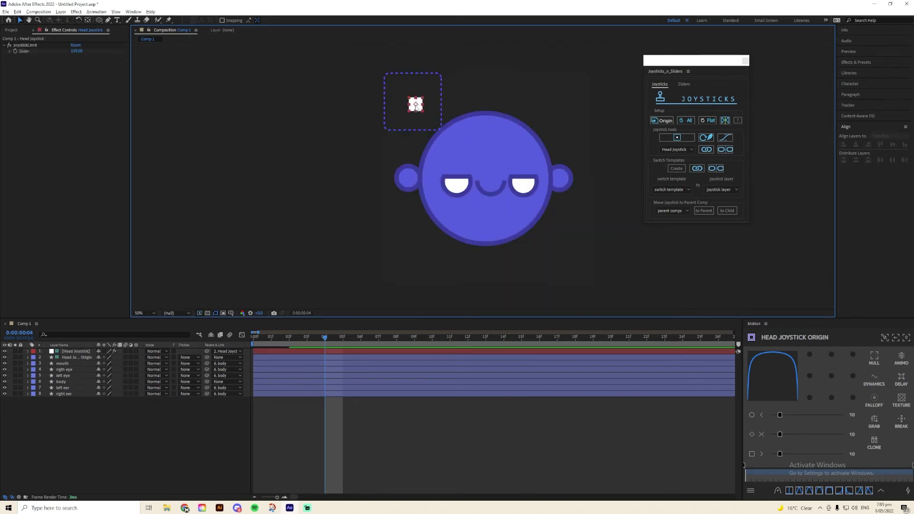
mouse_move(415, 106)
mouse_down()
mouse_move(401, 102)
mouse_move(406, 85)
mouse_move(407, 106)
mouse_move(433, 92)
mouse_move(423, 119)
mouse_move(419, 76)
mouse_move(417, 123)
mouse_move(399, 77)
mouse_move(394, 94)
mouse_move(424, 100)
mouse_move(387, 83)
mouse_move(440, 90)
mouse_move(404, 88)
mouse_move(414, 101)
mouse_up()
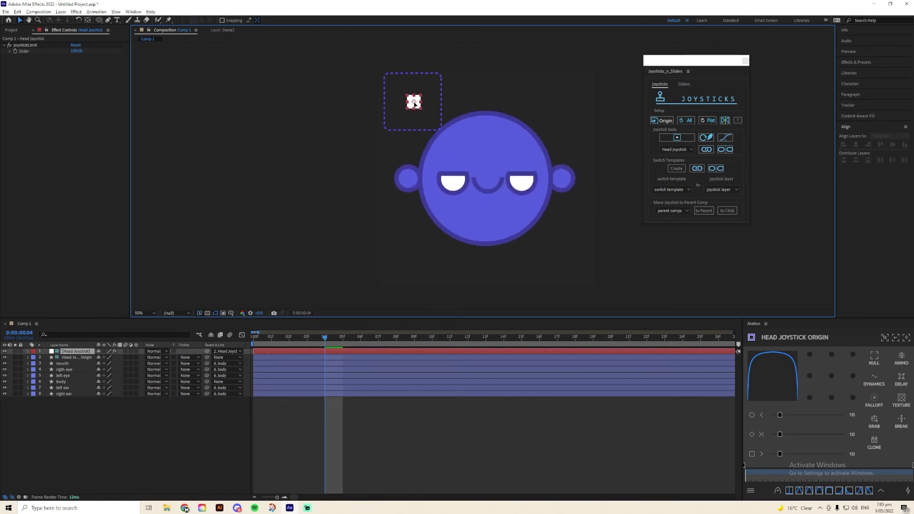
Set a Position keyframe for the Head Joystick layer at frame 0
click(28, 351)
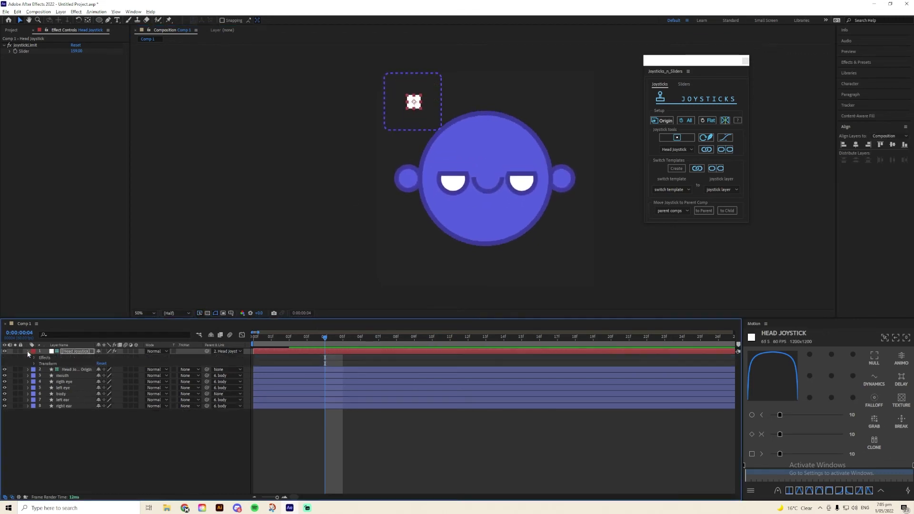
click(34, 364)
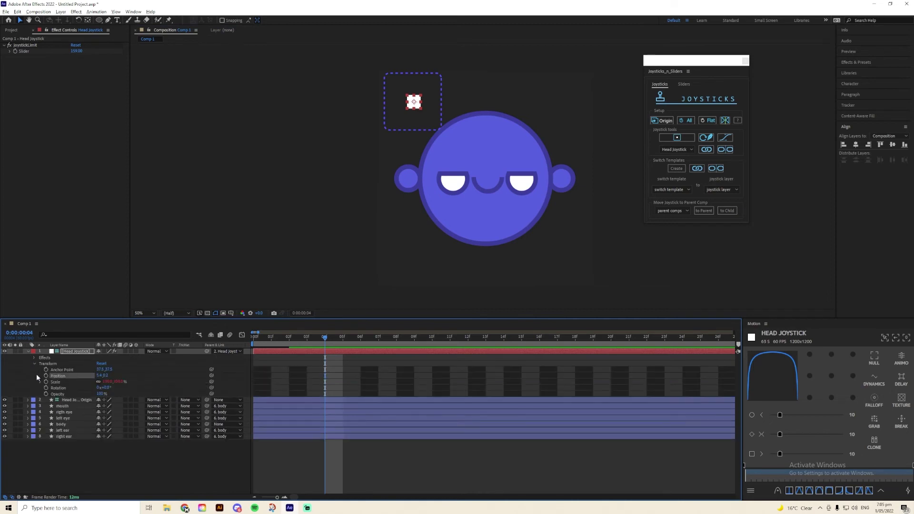
drag(321, 337, 253, 340)
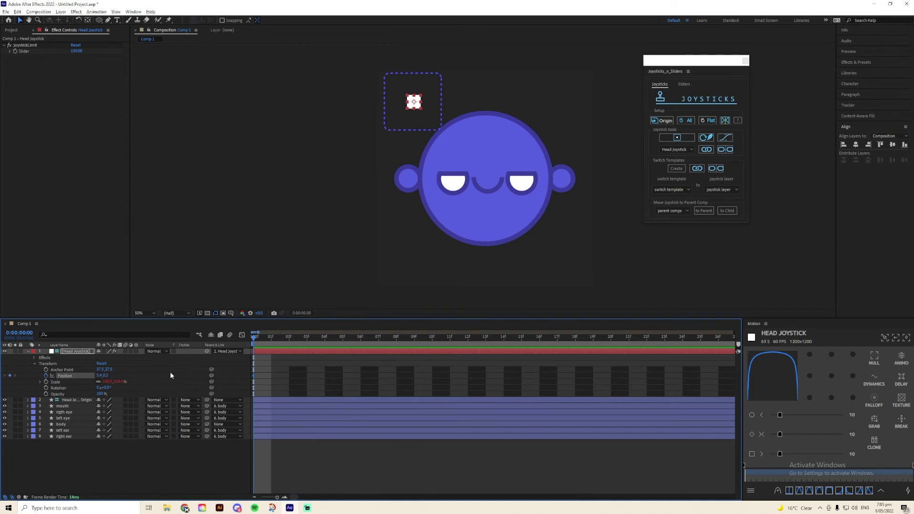
At frame 15, move the joystick handle toward the upper-right corner of its box, and preview the head turn from the start
drag(288, 340, 345, 345)
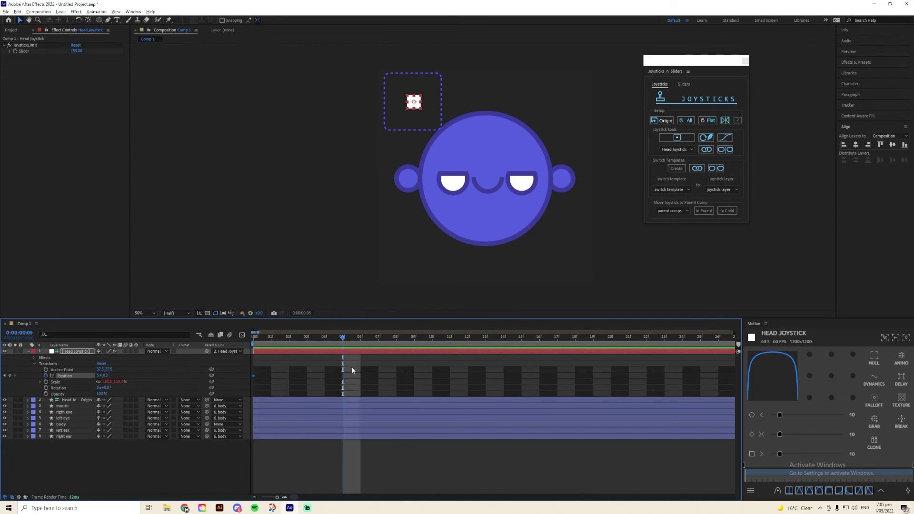
scroll(351, 370, down, 4)
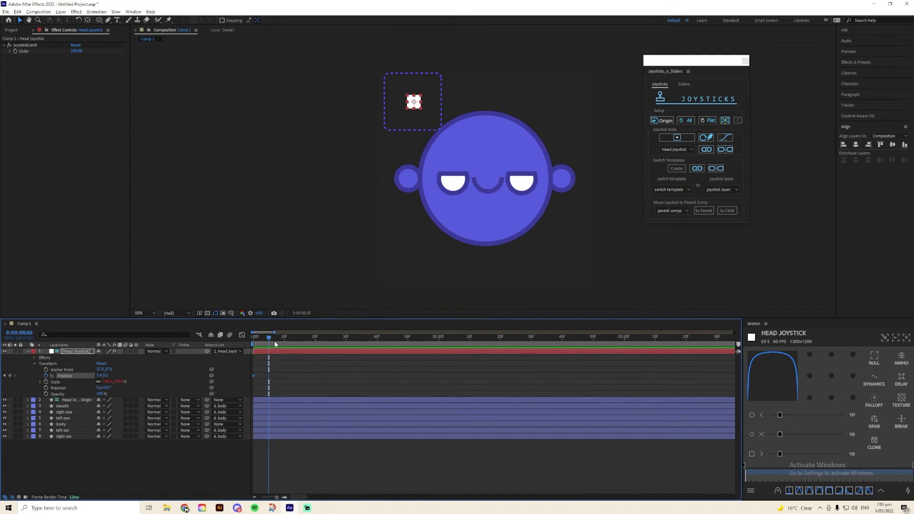
drag(268, 341, 300, 343)
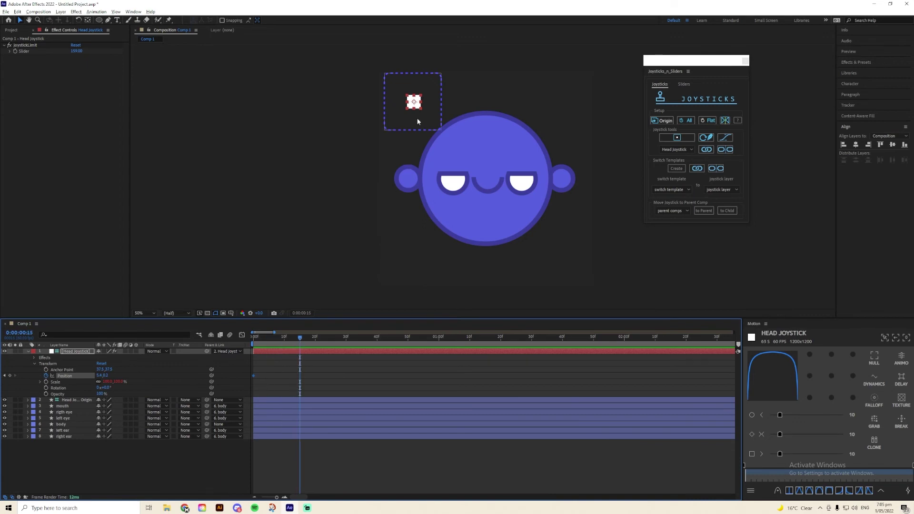
drag(414, 102, 433, 91)
drag(301, 342, 244, 340)
key(space)
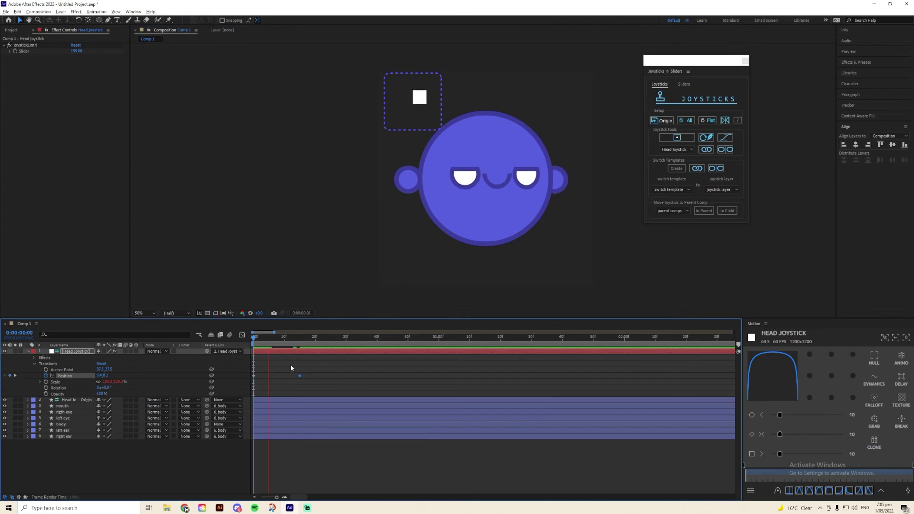